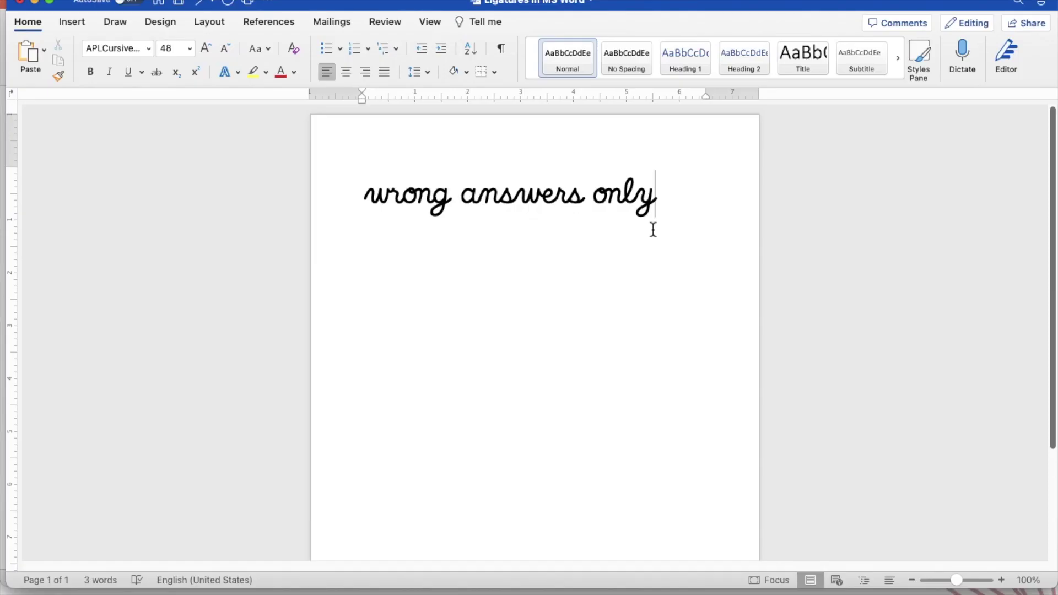
- In Word's Font settings, set Ligatures to All for the cursive text, then select the line
{"action": "left_click", "coordinate": [226, 1]}
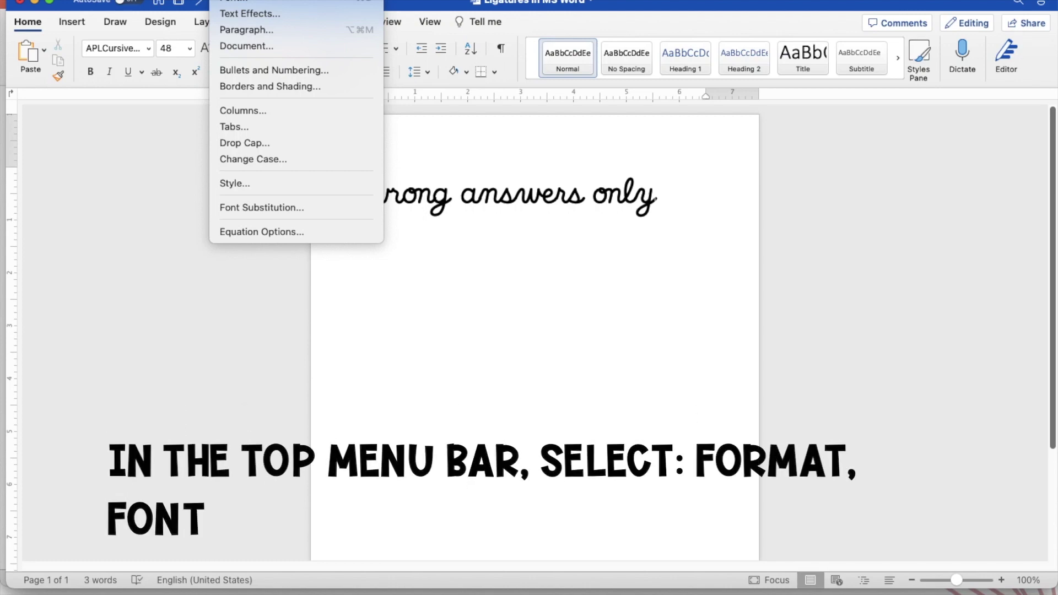
{"action": "left_click", "coordinate": [231, 1]}
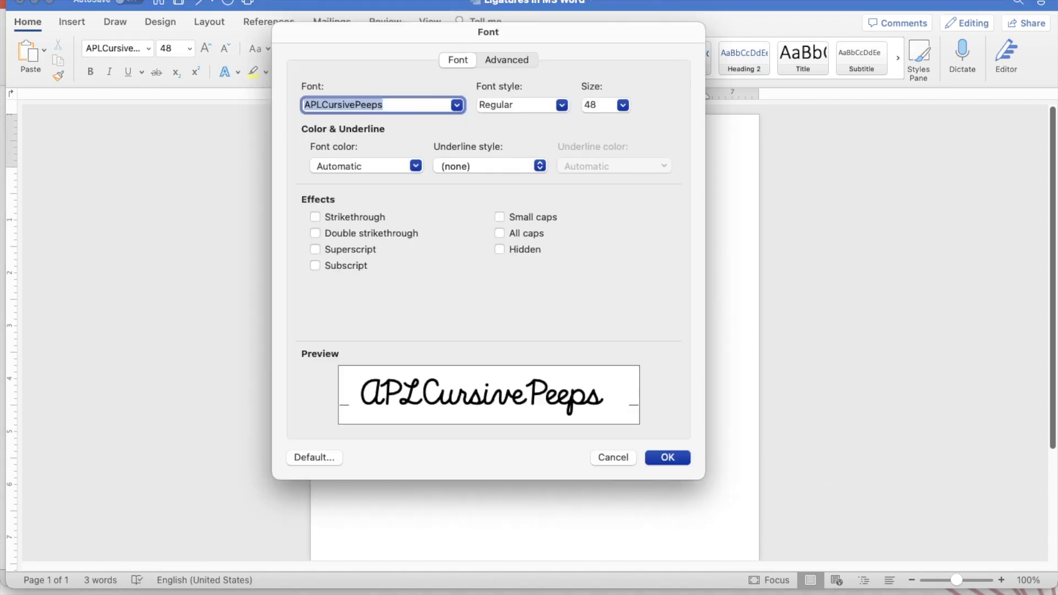
{"action": "left_click", "coordinate": [315, 219]}
{"action": "left_click", "coordinate": [315, 217]}
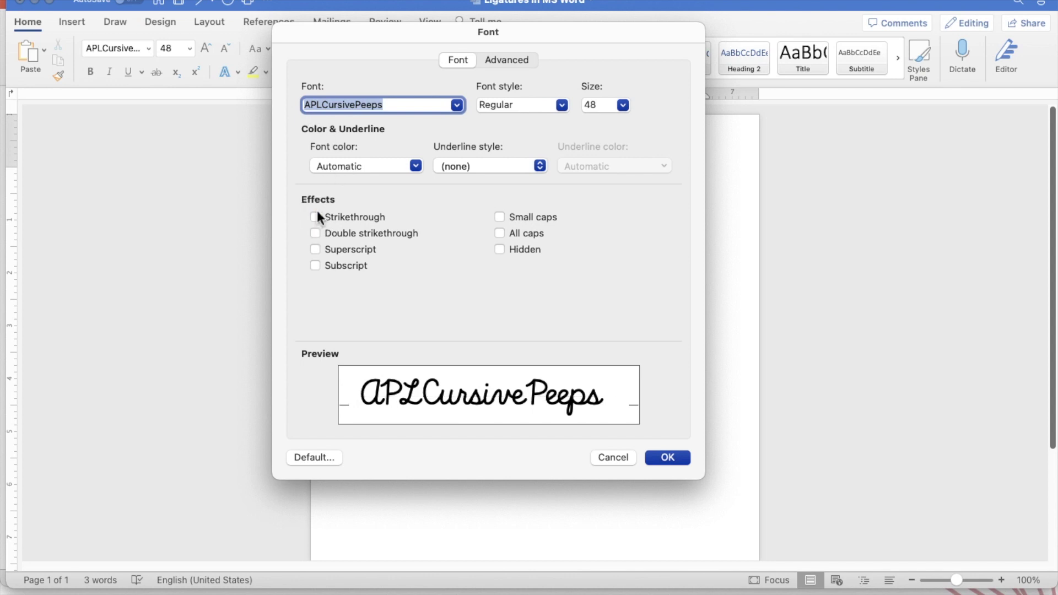
{"action": "left_click", "coordinate": [498, 60]}
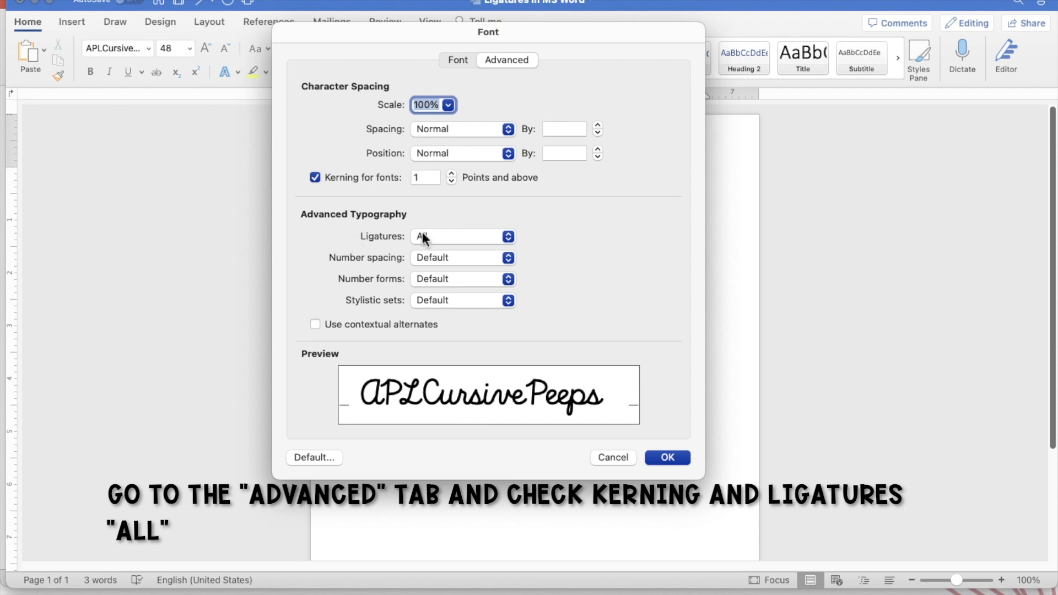
{"action": "left_click", "coordinate": [508, 236]}
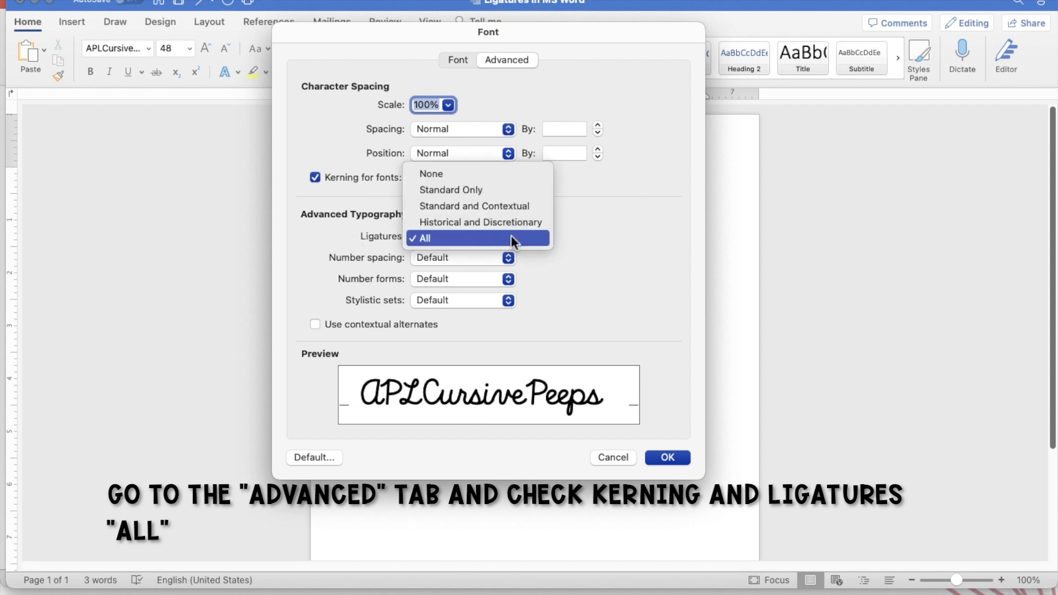
{"action": "left_click", "coordinate": [419, 239]}
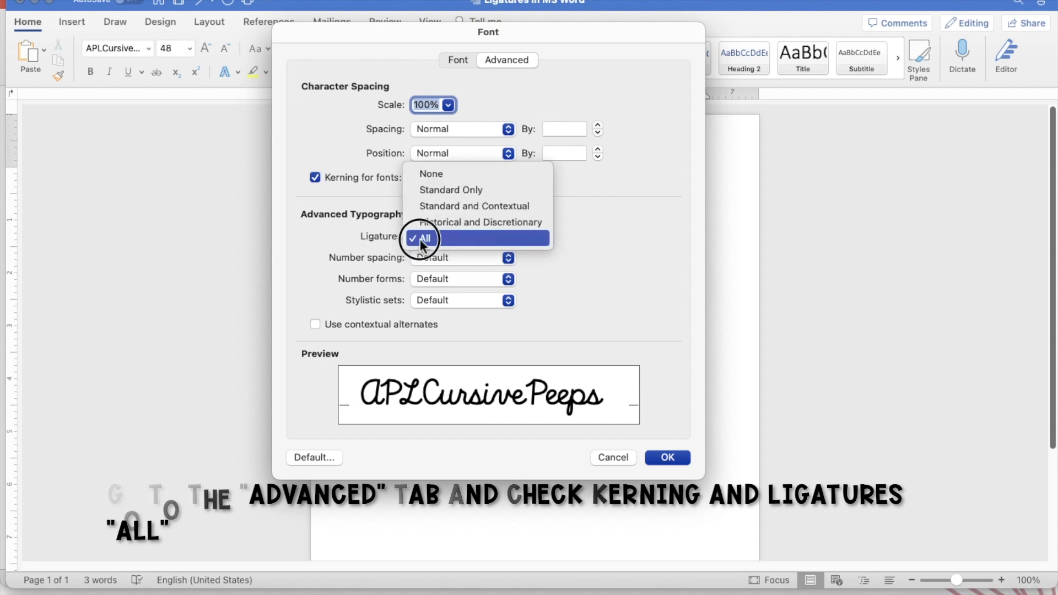
{"action": "left_click", "coordinate": [666, 458]}
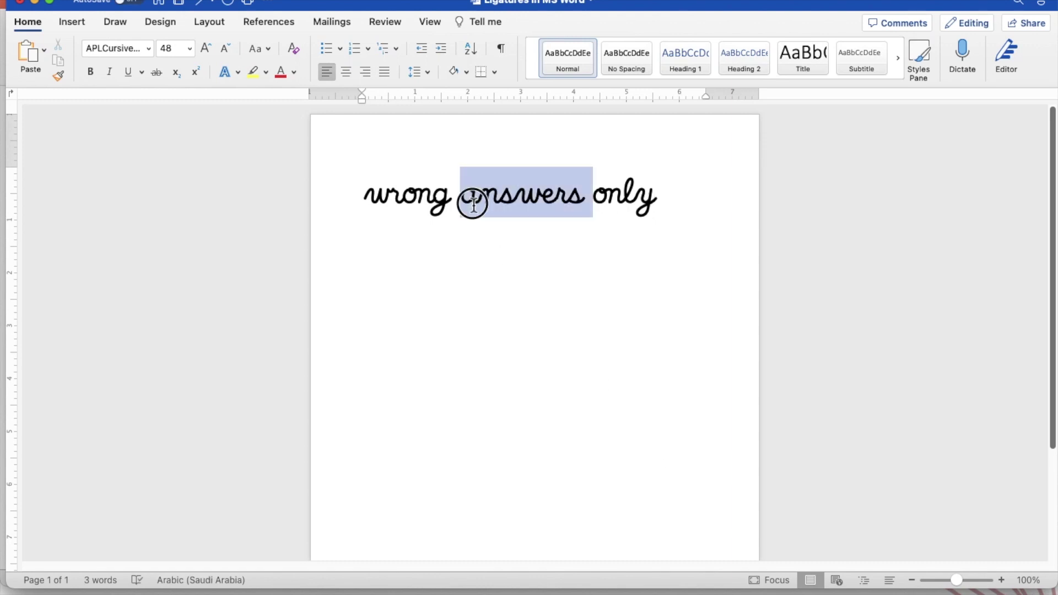
{"action": "triple_click", "coordinate": [472, 203]}
{"action": "left_click", "coordinate": [425, 203]}
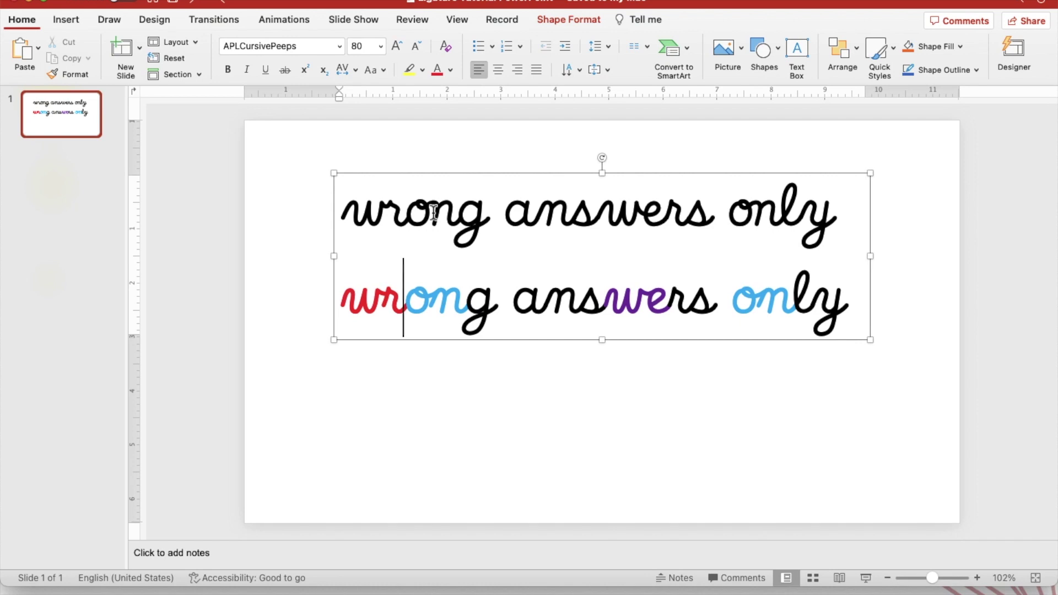
{"action": "triple_click", "coordinate": [367, 224]}
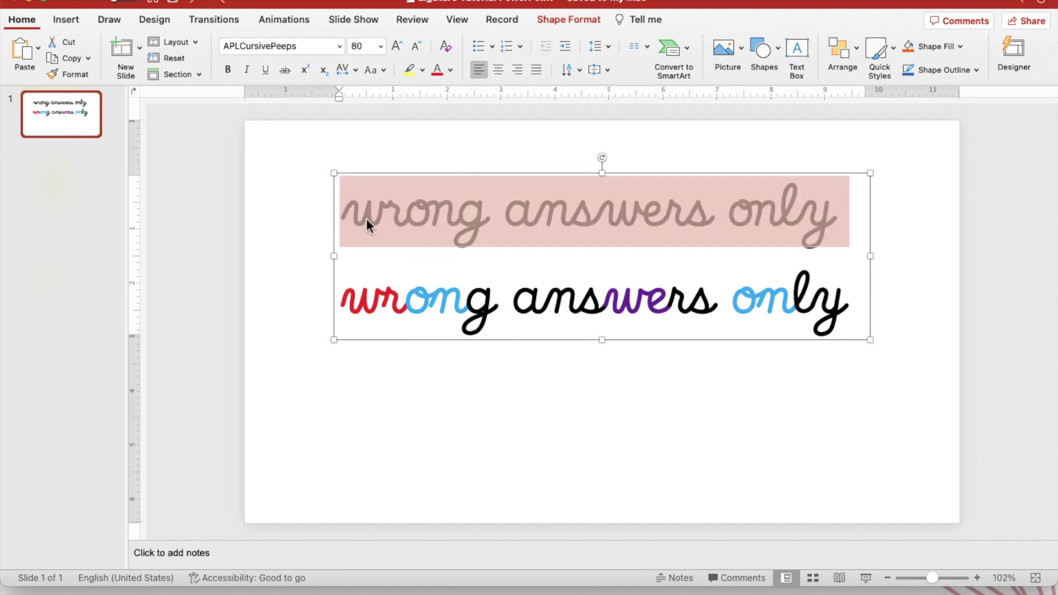
{"action": "left_click", "coordinate": [818, 212]}
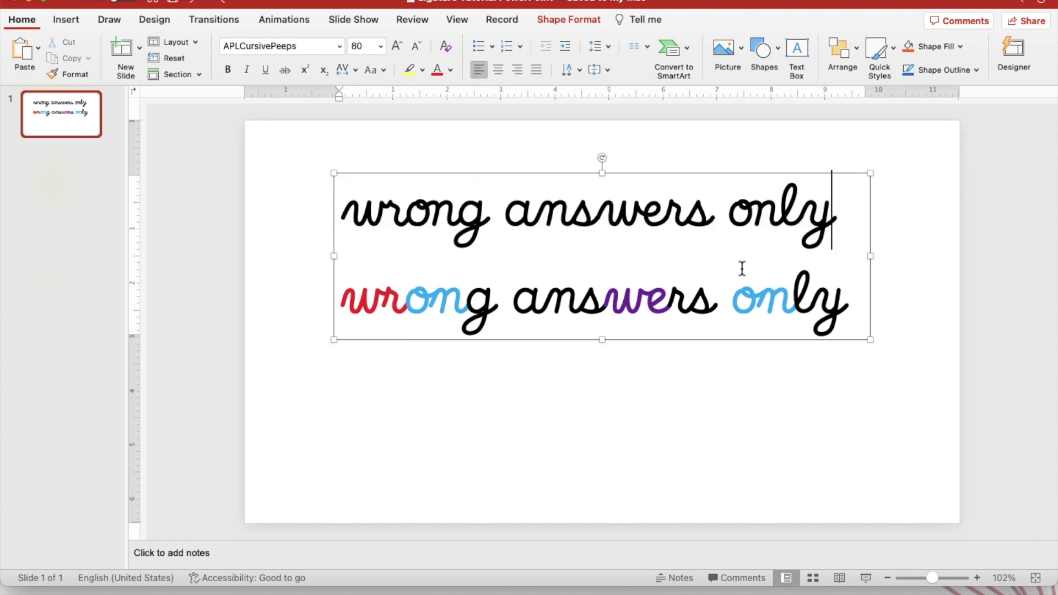
{"action": "triple_click", "coordinate": [671, 316]}
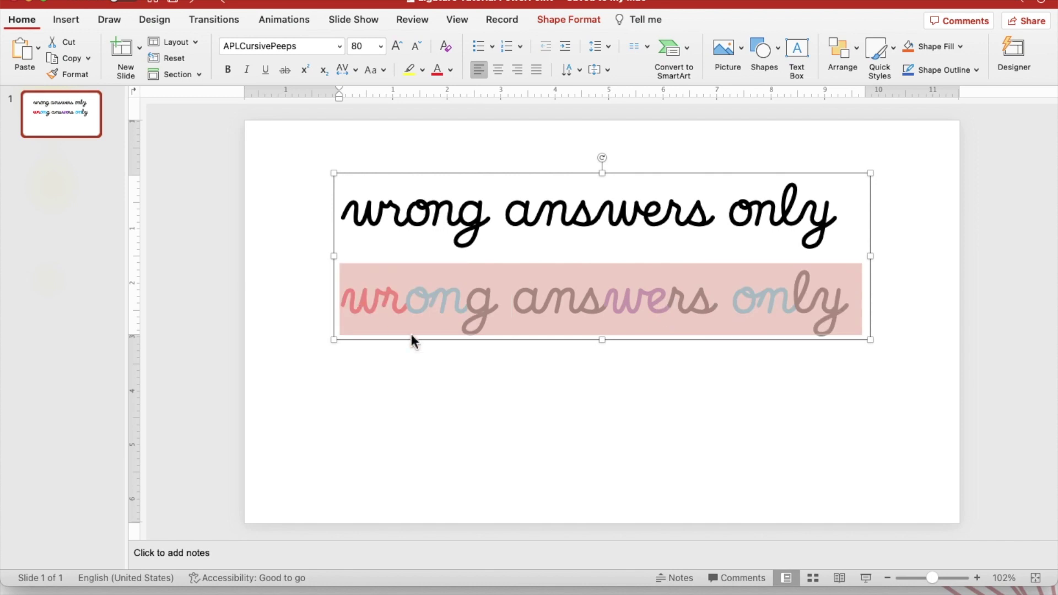
{"action": "left_click", "coordinate": [413, 383]}
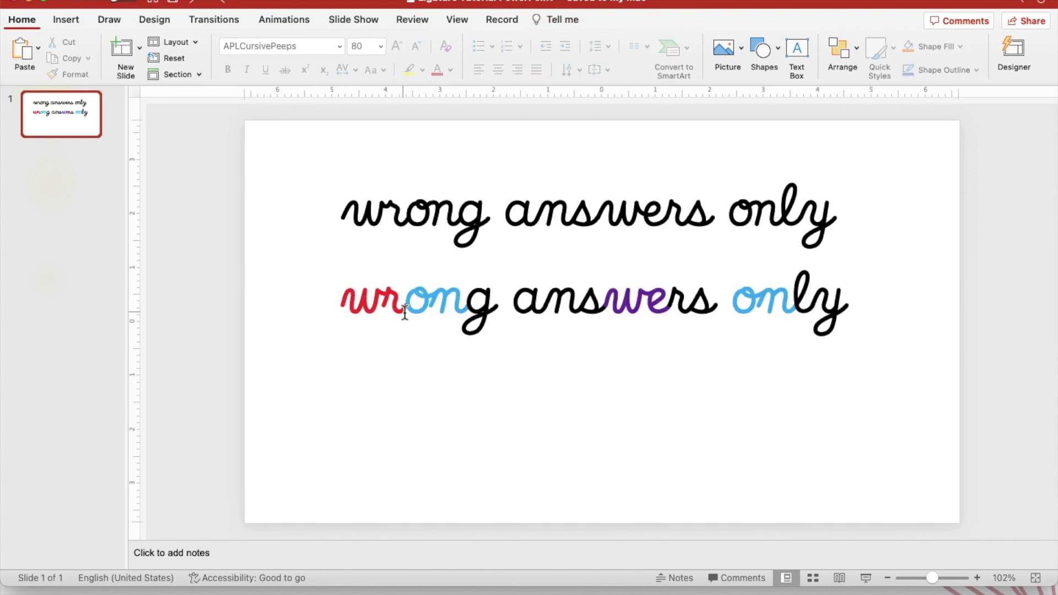
{"action": "left_click_drag", "start_coordinate": [402, 307], "coordinate": [330, 308]}
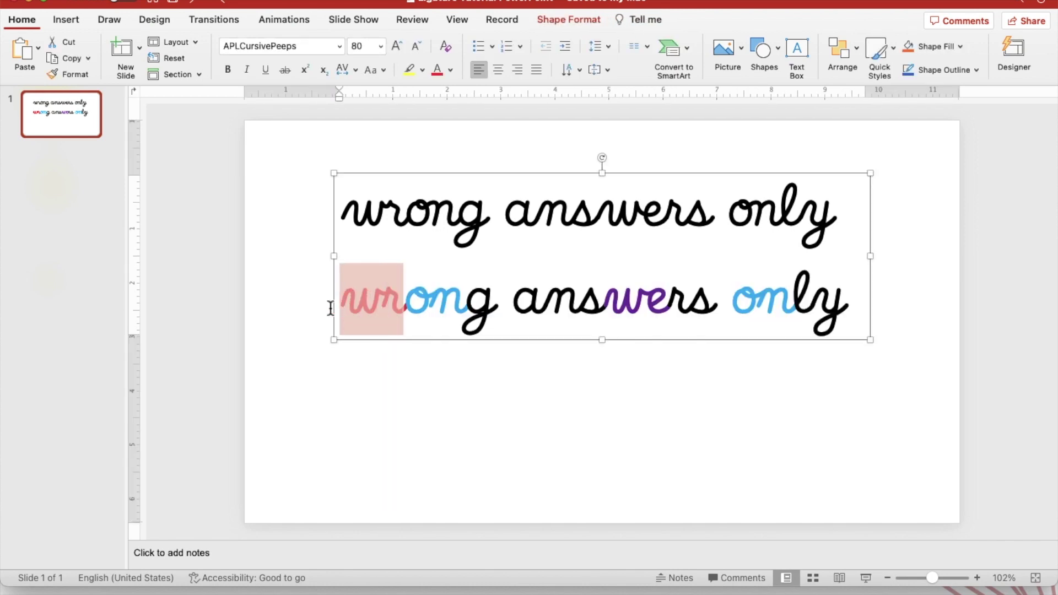
{"action": "left_click", "coordinate": [426, 301]}
{"action": "left_click_drag", "start_coordinate": [463, 303], "coordinate": [360, 302]}
{"action": "key", "text": "super+c"}
{"action": "left_click", "coordinate": [382, 303]}
{"action": "left_click", "coordinate": [444, 306]}
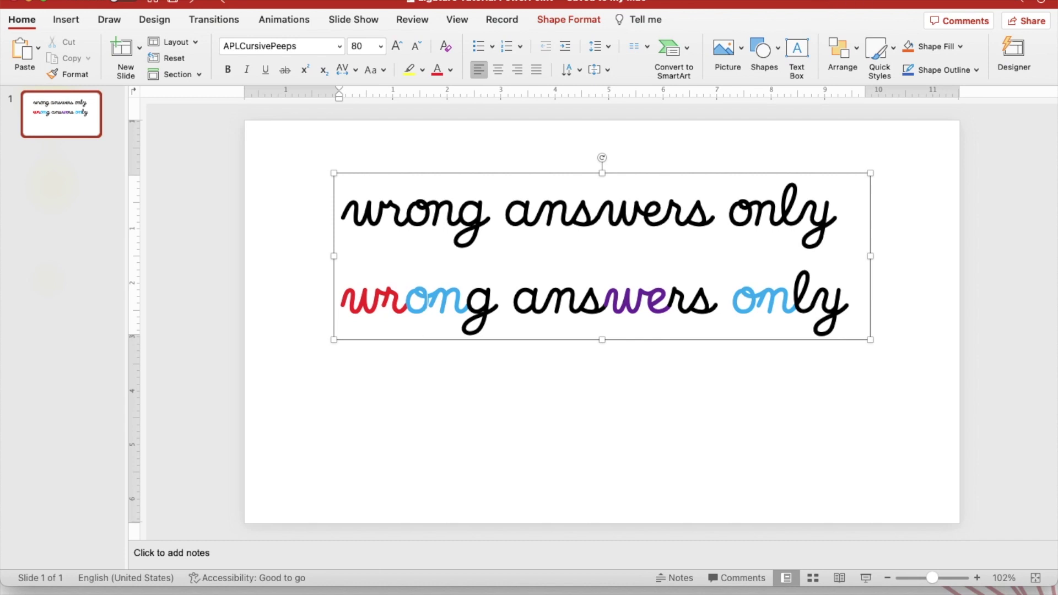
- Launch Font Book through a Spotlight search for 'font' and show every APLCursivePeeps glyph
{"action": "key", "text": "super+space"}
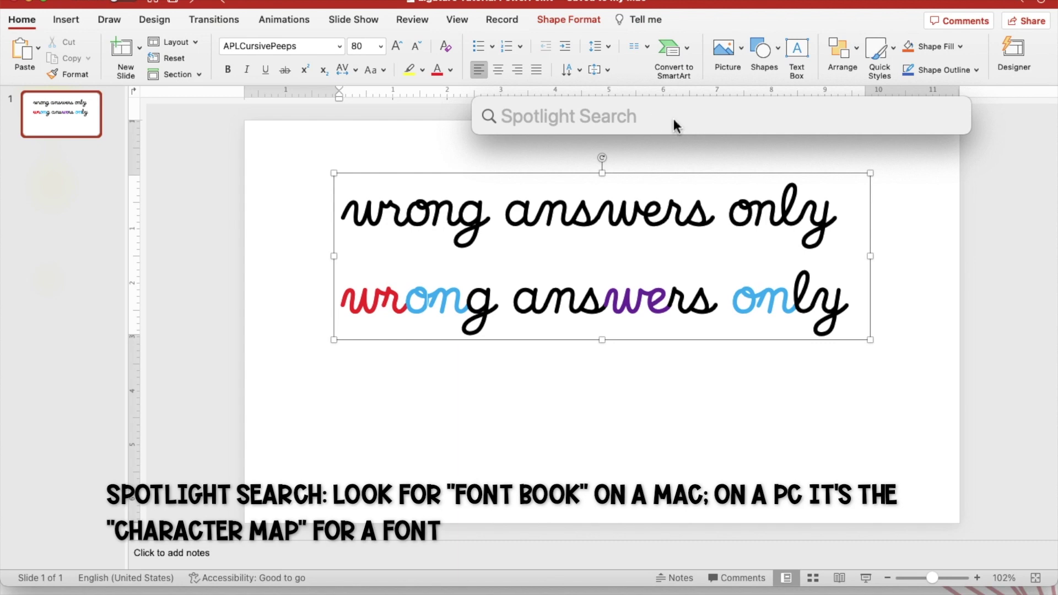
{"action": "type", "text": "font"}
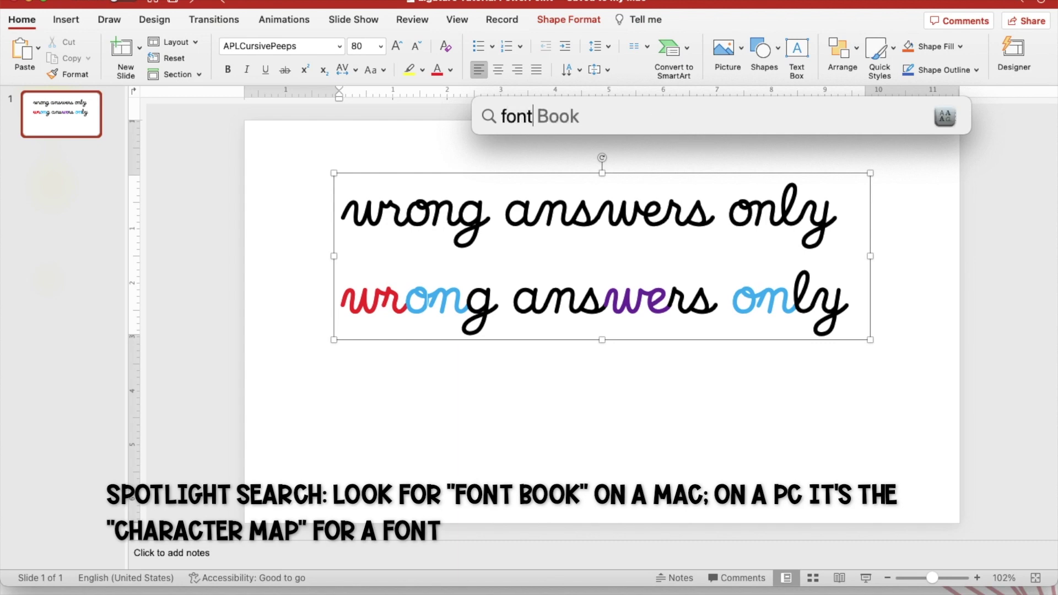
{"action": "left_click", "coordinate": [484, 153]}
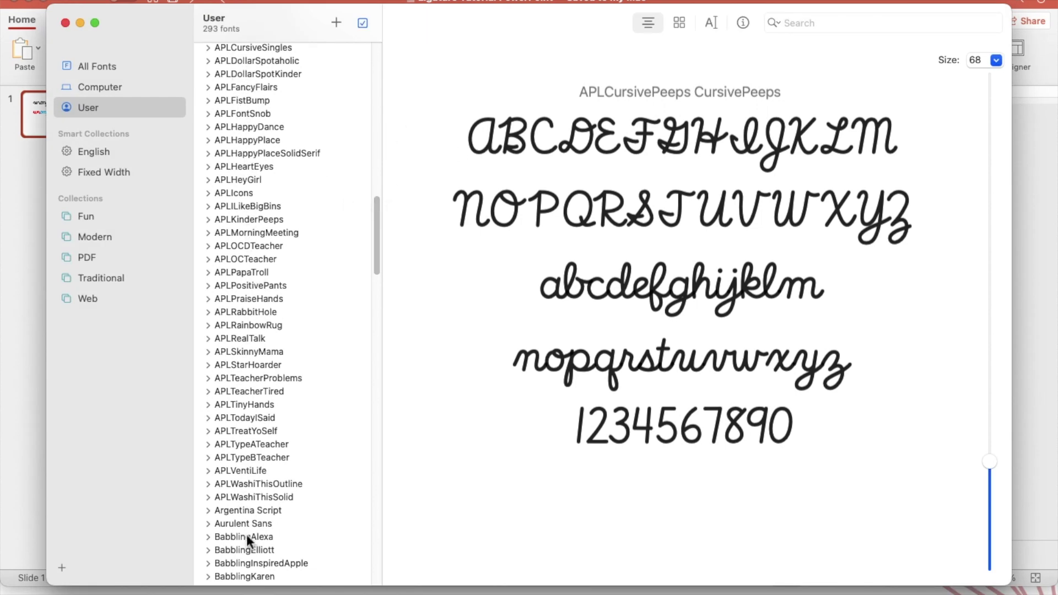
{"action": "mouse_move", "coordinate": [376, 266]}
{"action": "left_mouse_down"}
{"action": "mouse_move", "coordinate": [378, 238]}
{"action": "mouse_move", "coordinate": [378, 257]}
{"action": "left_mouse_up"}
{"action": "left_click", "coordinate": [282, 96]}
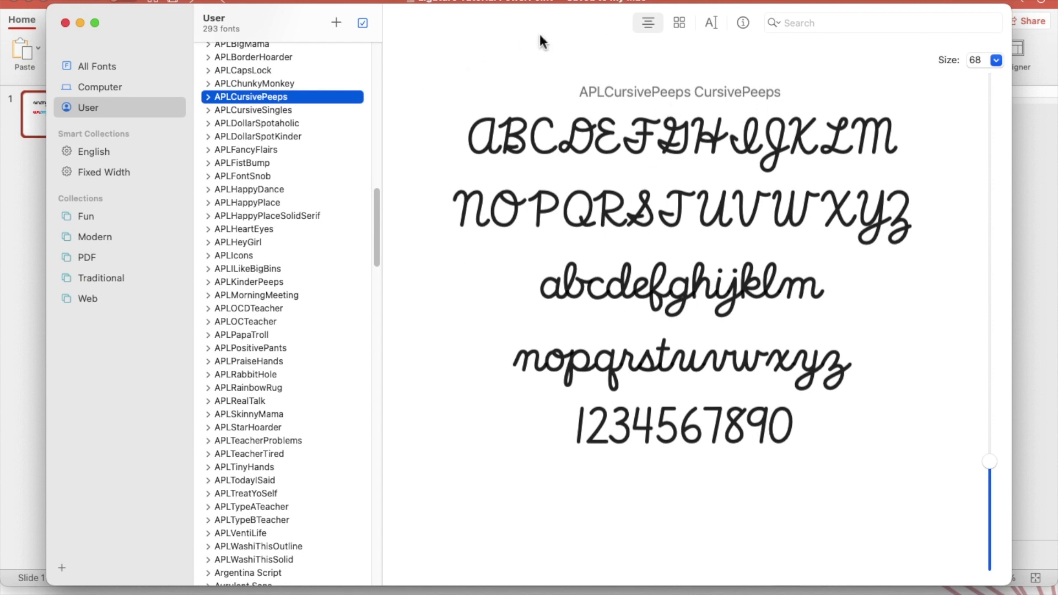
{"action": "left_click", "coordinate": [680, 24]}
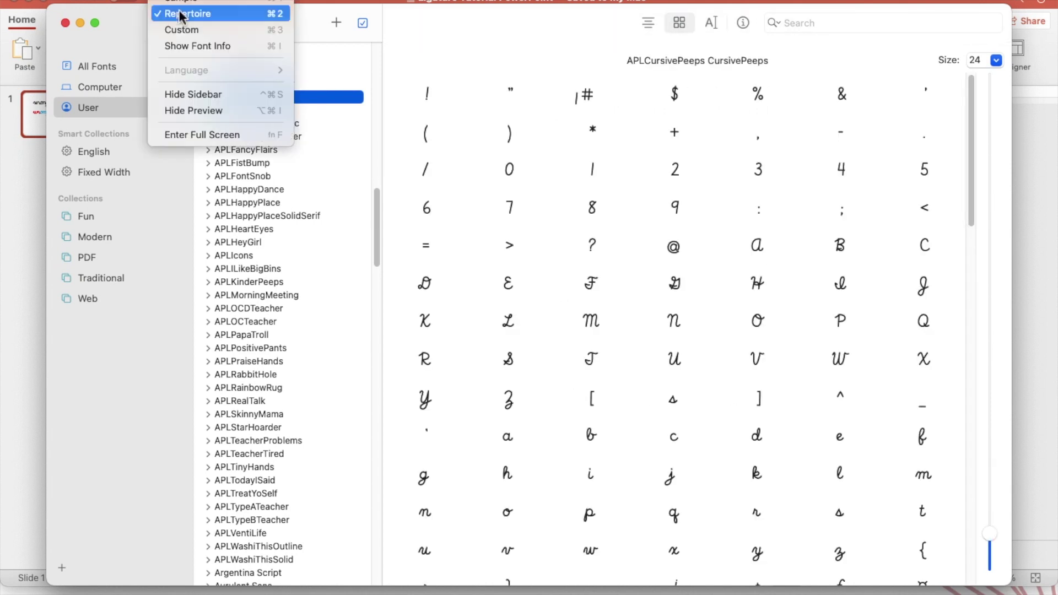
- Resize and scroll the APLCursivePeeps glyph grid, pick the wr ligature, and return to PowerPoint
{"action": "left_click", "coordinate": [182, 14]}
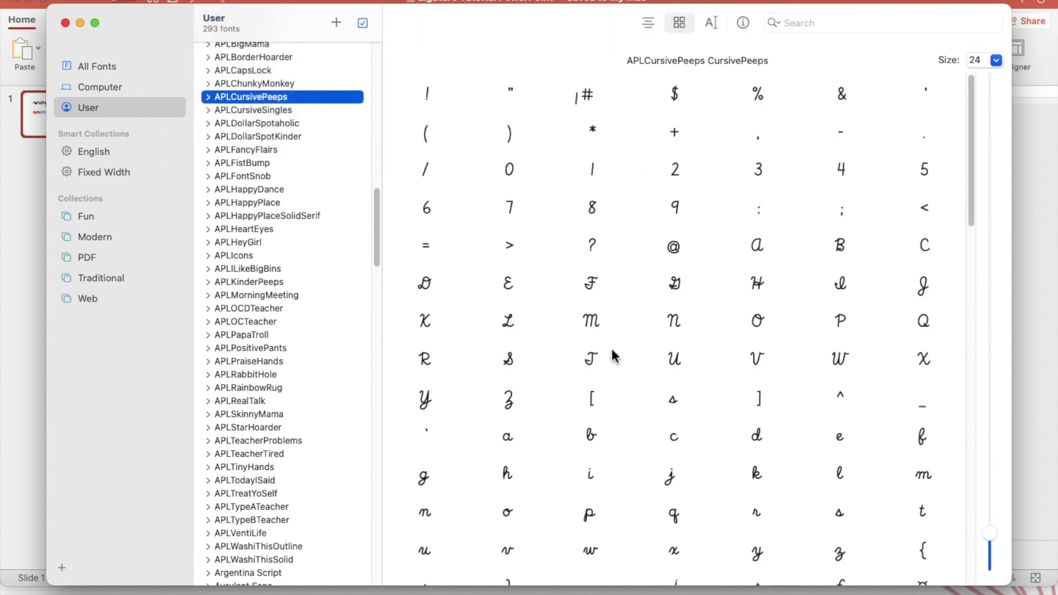
{"action": "left_click_drag", "start_coordinate": [969, 162], "coordinate": [974, 248]}
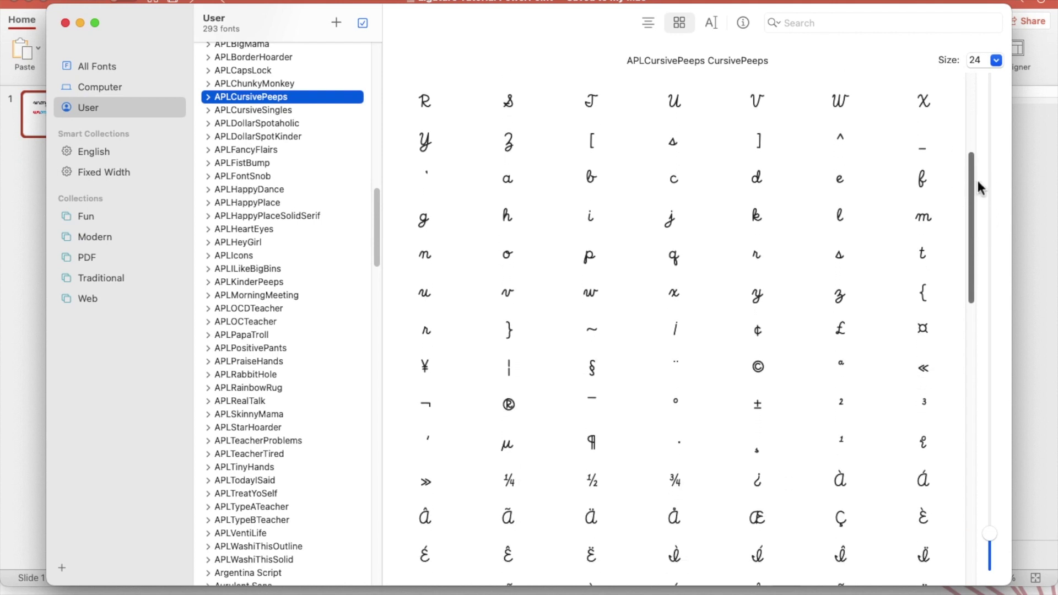
{"action": "left_click", "coordinate": [996, 60]}
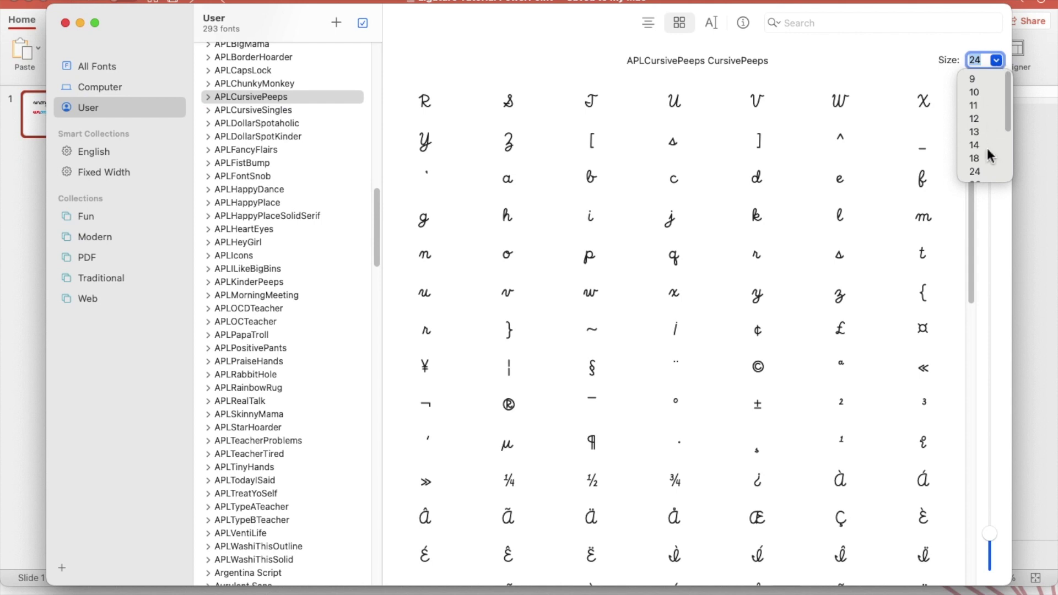
{"action": "left_click", "coordinate": [983, 131]}
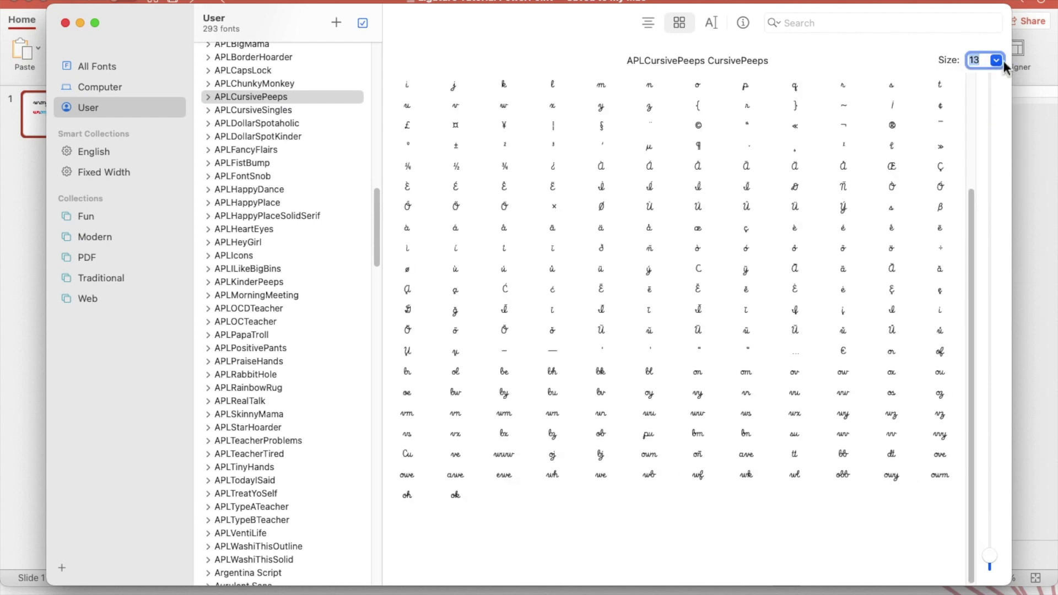
{"action": "left_click_drag", "start_coordinate": [992, 558], "coordinate": [988, 536]}
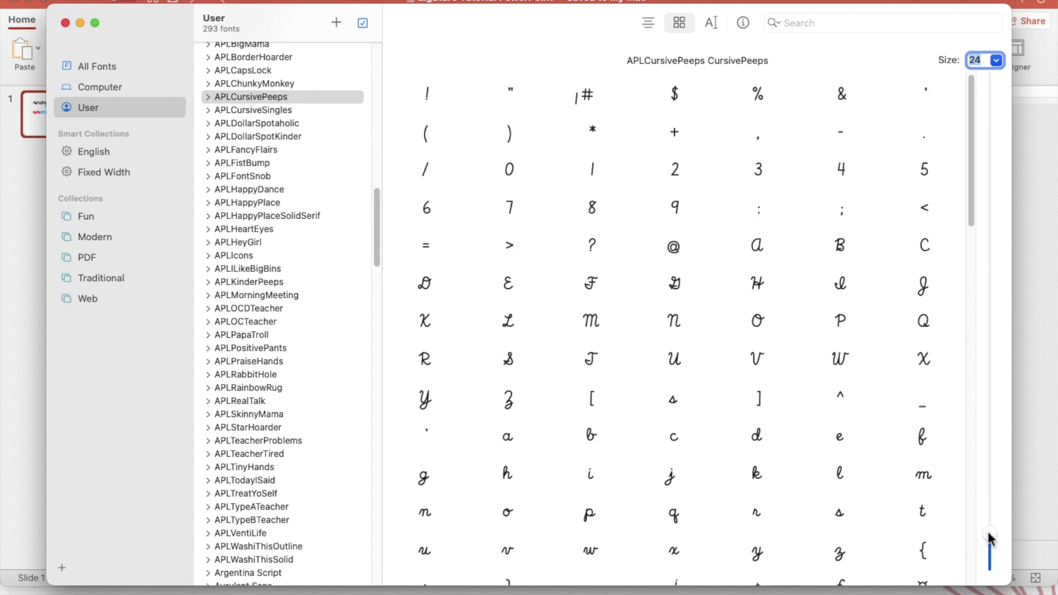
{"action": "left_click_drag", "start_coordinate": [973, 199], "coordinate": [986, 406]}
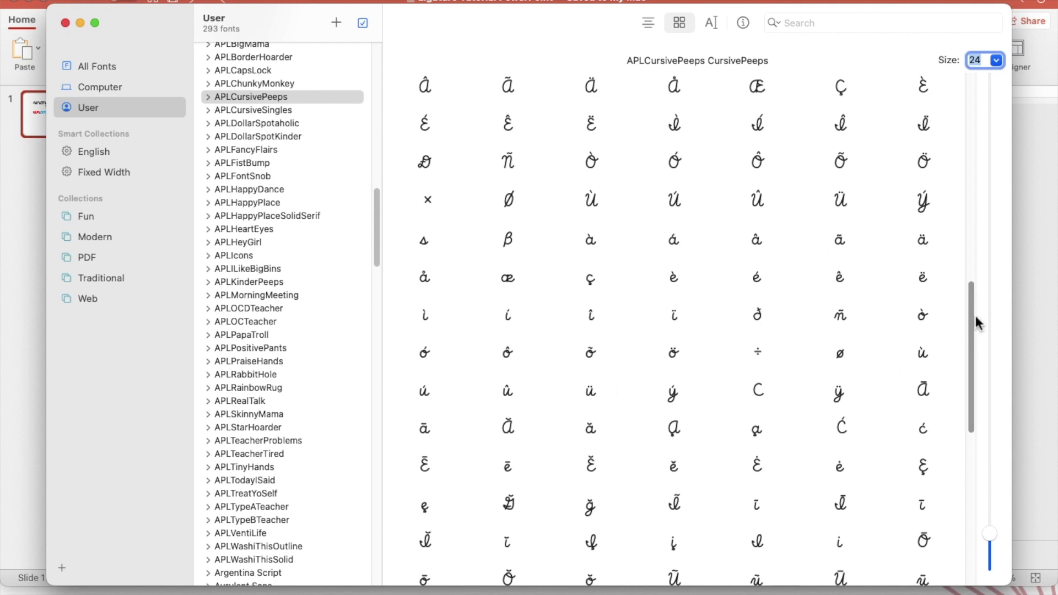
{"action": "left_click_drag", "start_coordinate": [972, 324], "coordinate": [974, 496]}
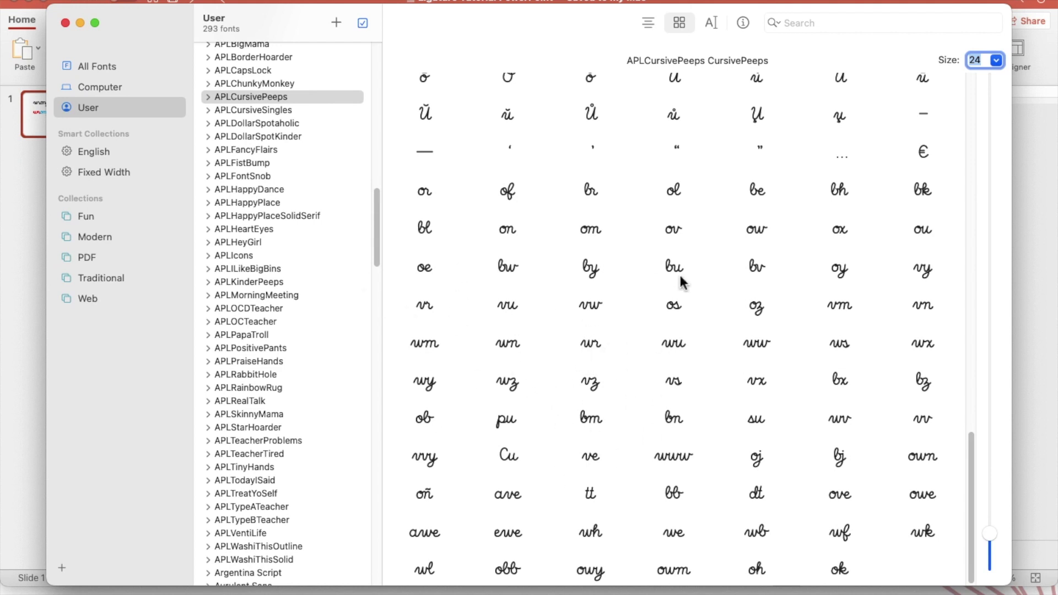
{"action": "left_click", "coordinate": [589, 350]}
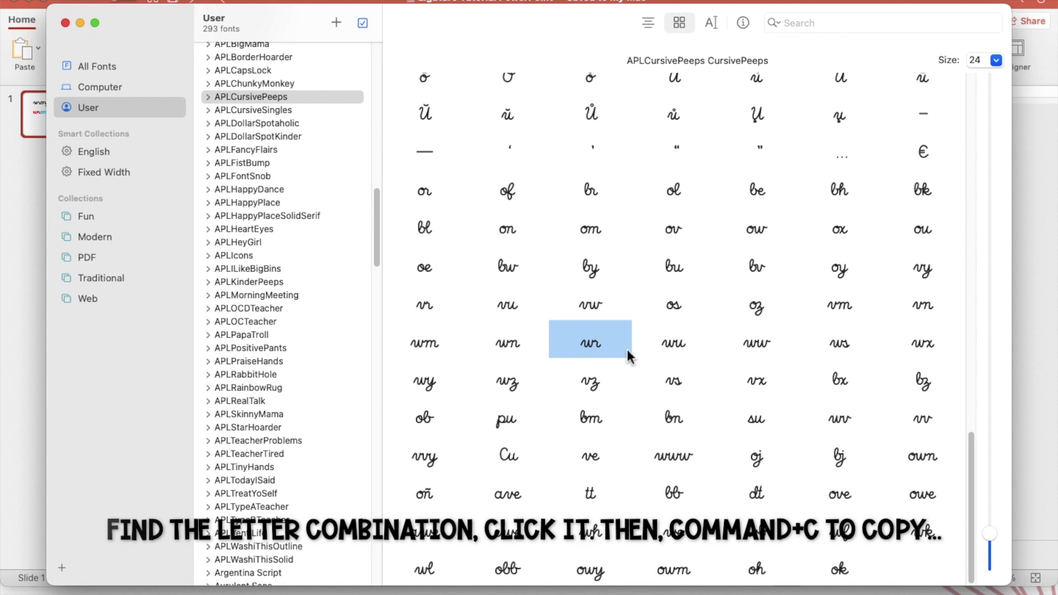
{"action": "left_click", "coordinate": [35, 336]}
- Paste the wr ligature over the red 'wr' in line two and remove the extra line break
{"action": "left_click", "coordinate": [395, 306]}
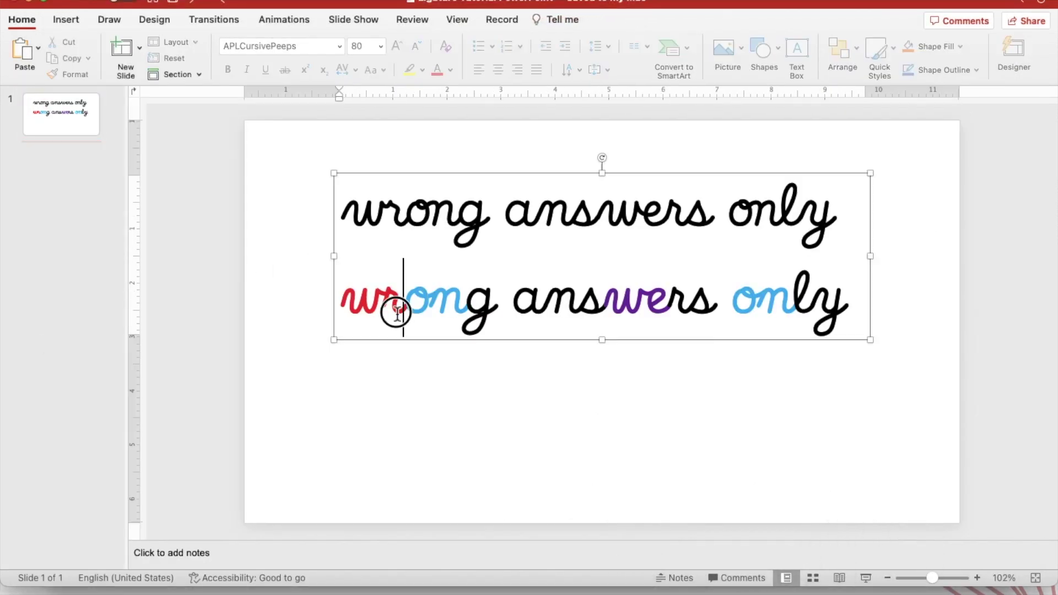
{"action": "left_click_drag", "start_coordinate": [401, 304], "coordinate": [349, 304]}
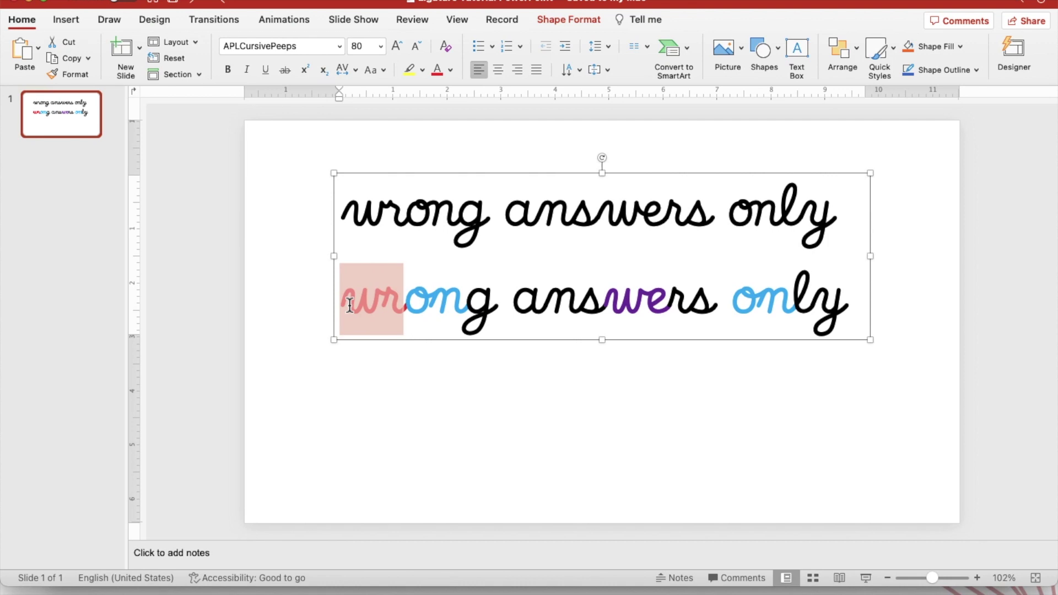
{"action": "key", "text": "super+v"}
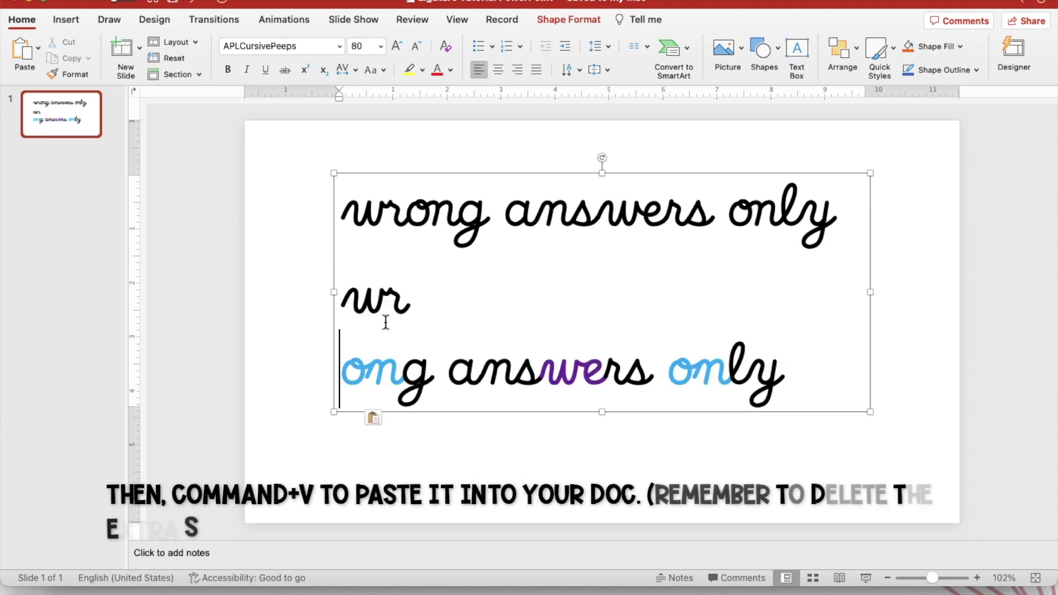
{"action": "key", "text": "BackSpace"}
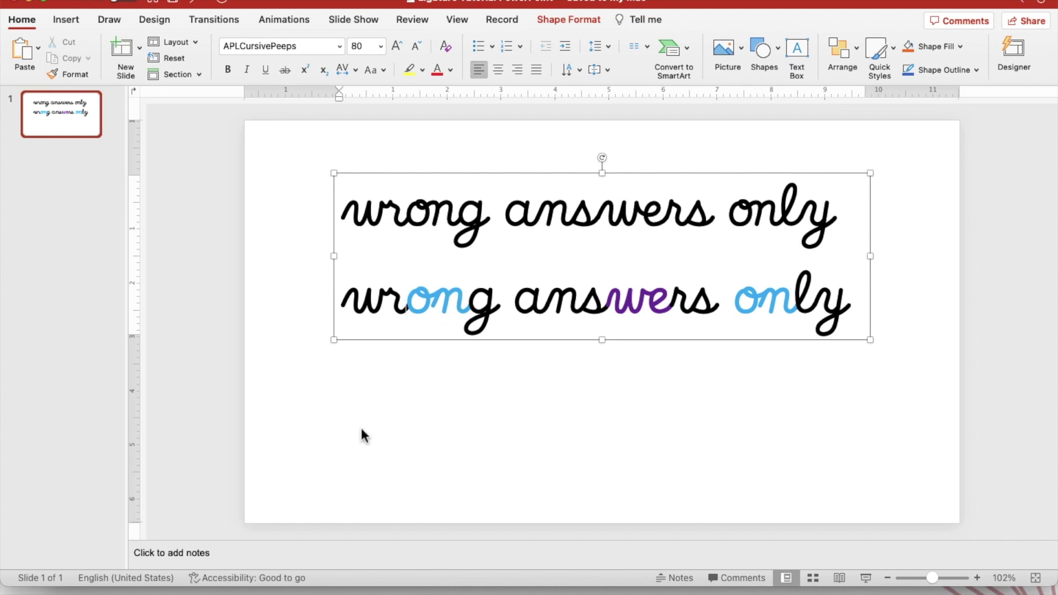
{"action": "key", "text": "super+Tab"}
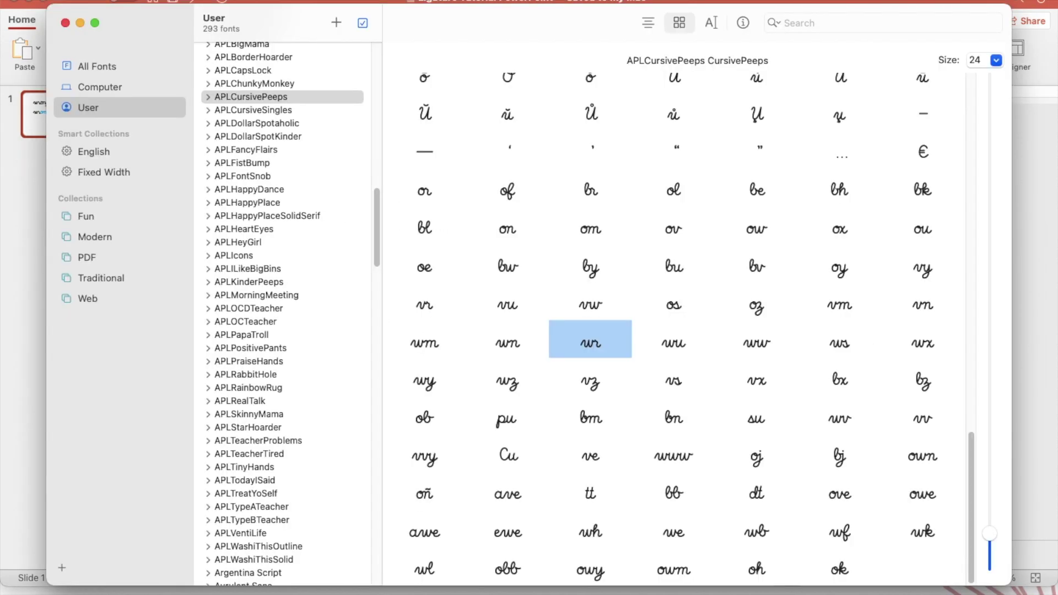
- Replace the blue 'on' in line two's 'wrong' and 'only' with the on ligature glyph
{"action": "left_click", "coordinate": [505, 230]}
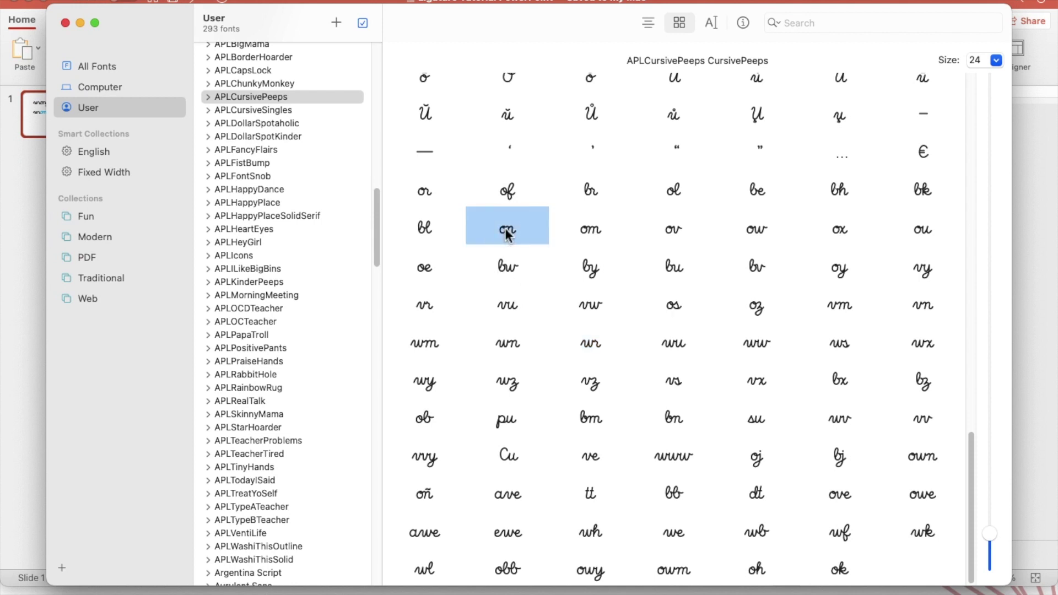
{"action": "left_click", "coordinate": [22, 312]}
{"action": "left_click_drag", "start_coordinate": [460, 309], "coordinate": [418, 302]}
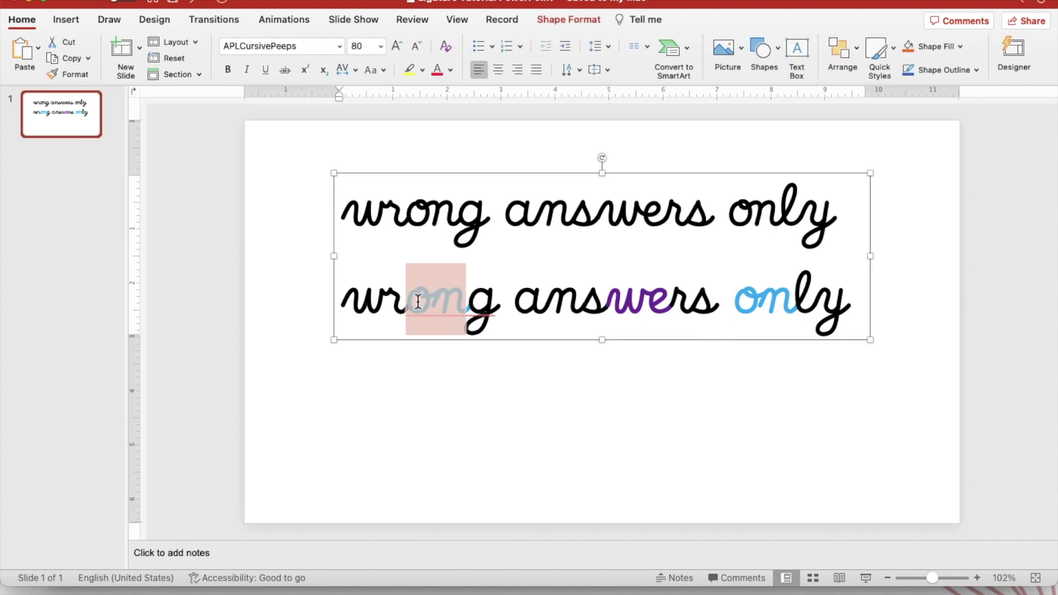
{"action": "type", "text": "on"}
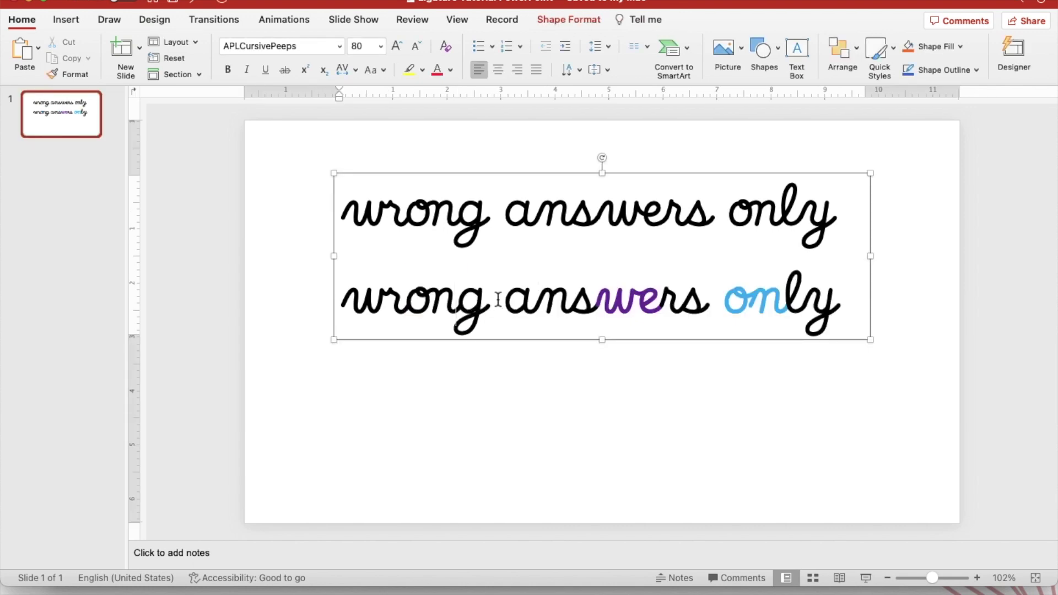
{"action": "left_click_drag", "start_coordinate": [456, 302], "coordinate": [413, 305]}
{"action": "key", "text": "super+c"}
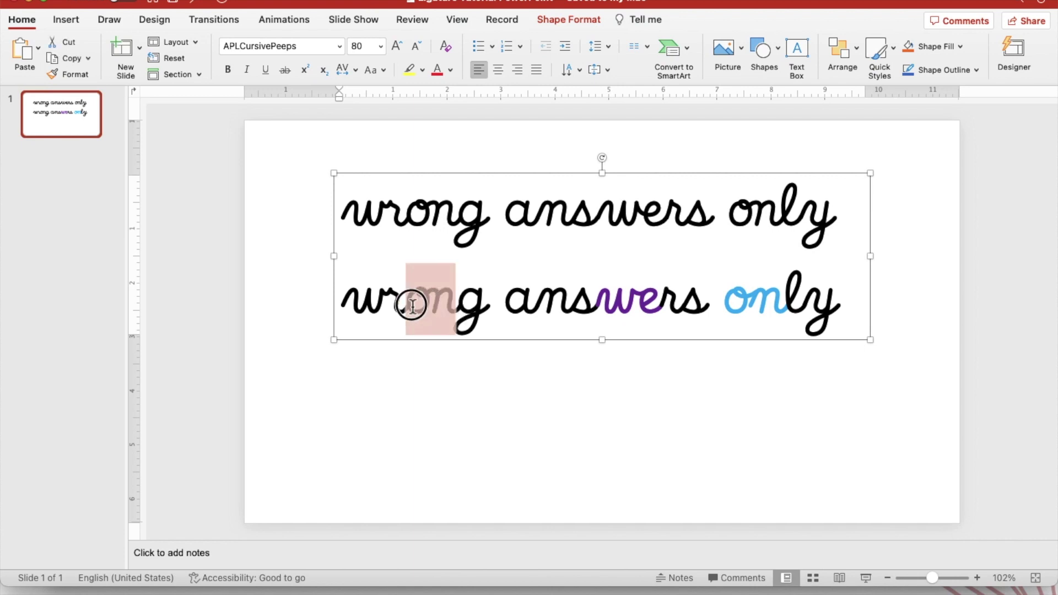
{"action": "left_click", "coordinate": [724, 308]}
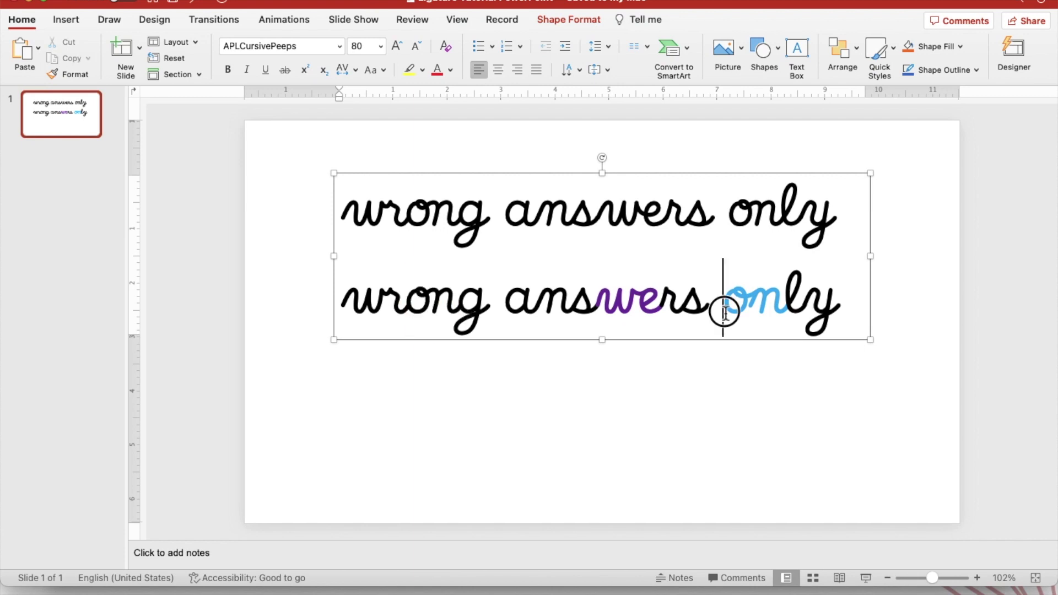
{"action": "left_click_drag", "start_coordinate": [785, 303], "coordinate": [725, 302]}
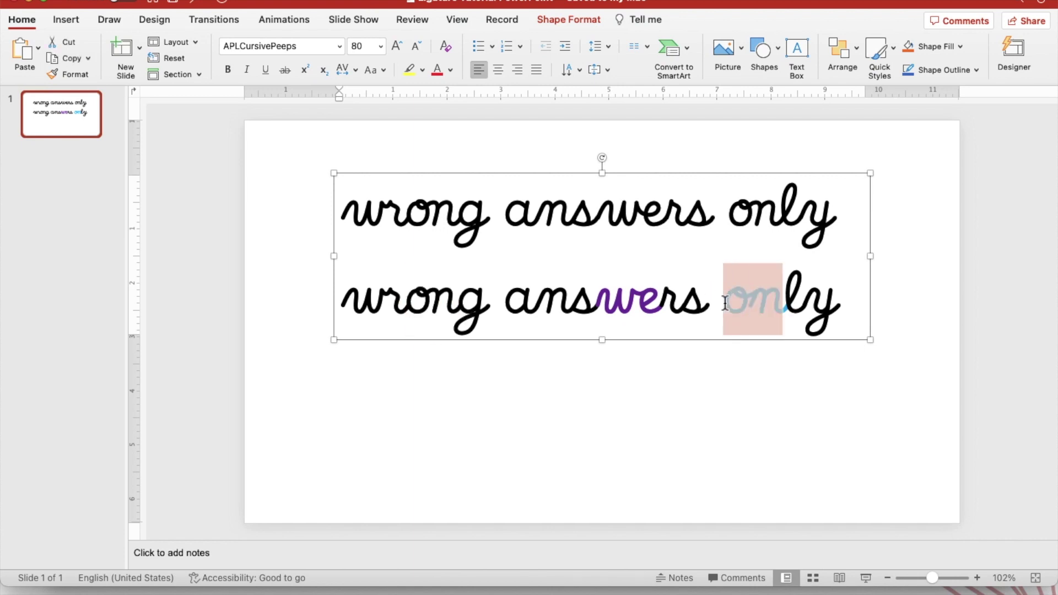
{"action": "key", "text": "super+v"}
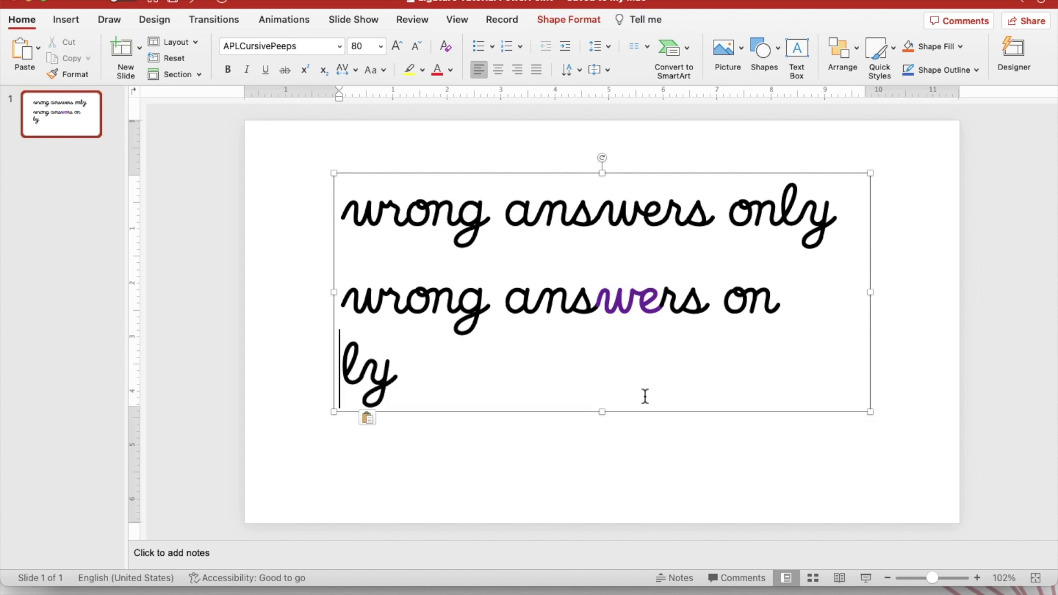
{"action": "key", "text": "BackSpace"}
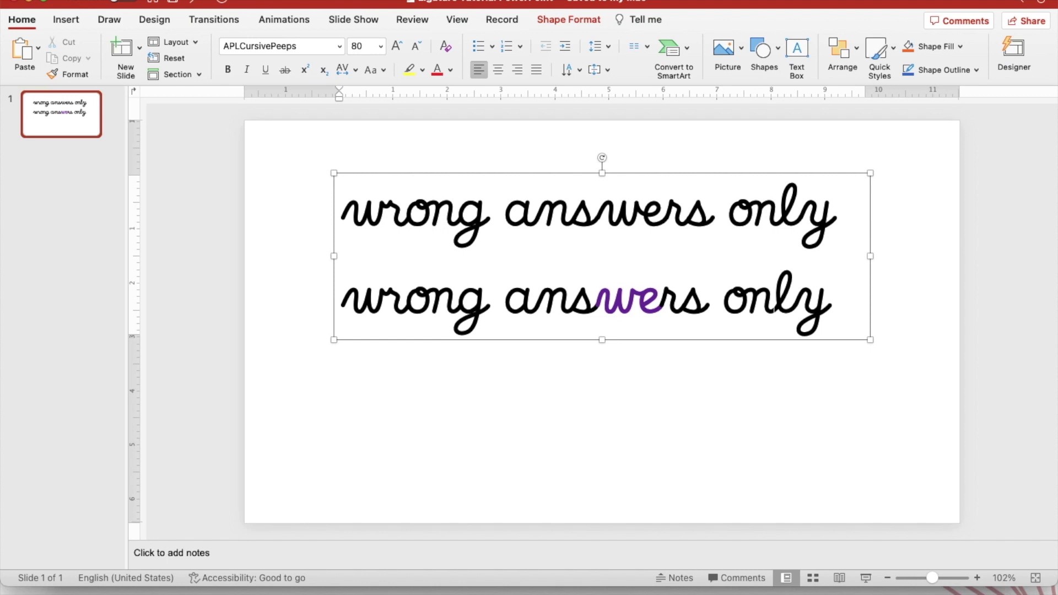
{"action": "key", "text": "super+Tab"}
- Paste the we ligature over the purple 'we' in 'answers', then select line two
{"action": "left_click", "coordinate": [675, 533]}
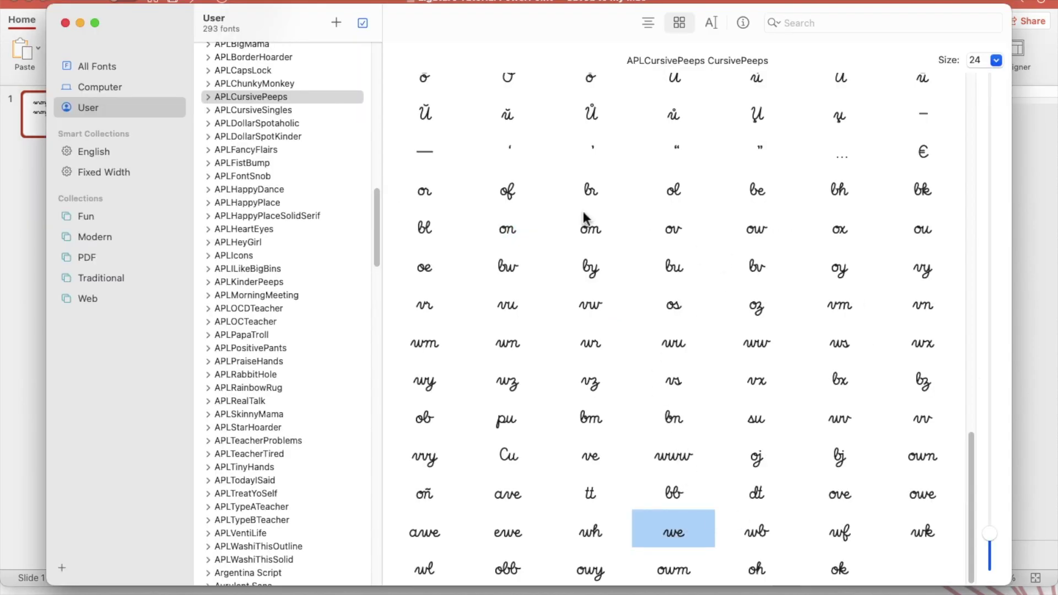
{"action": "left_click", "coordinate": [1024, 182]}
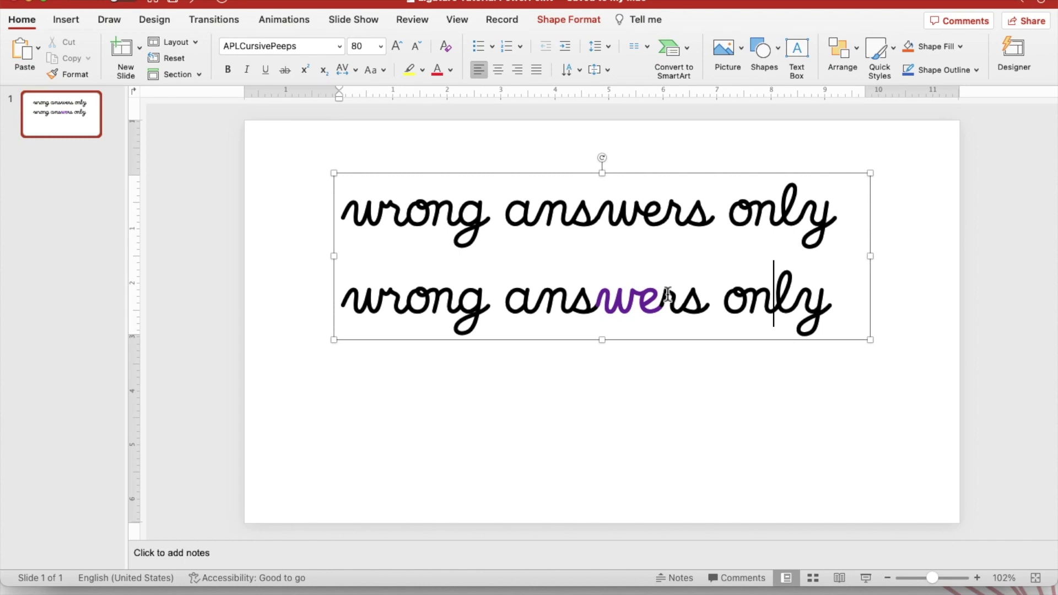
{"action": "left_click_drag", "start_coordinate": [661, 293], "coordinate": [608, 293]}
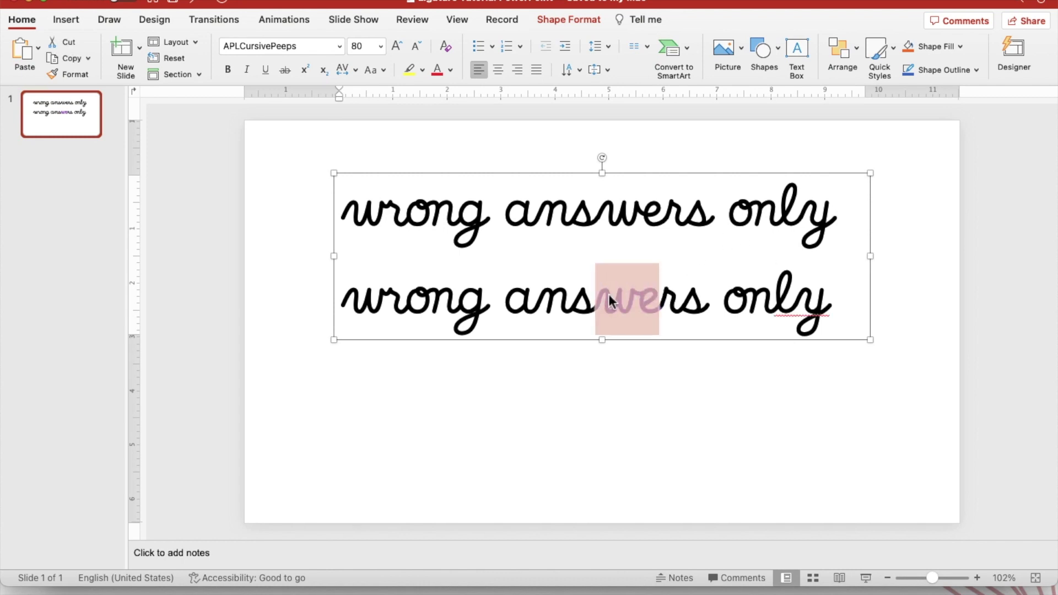
{"action": "type", "text": "we"}
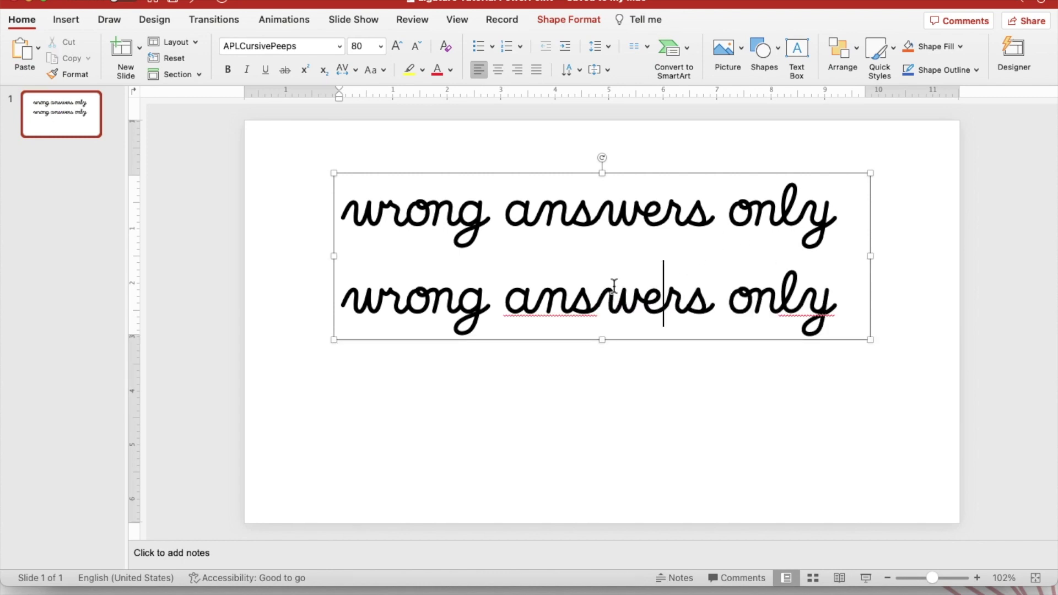
{"action": "triple_click", "coordinate": [500, 285]}
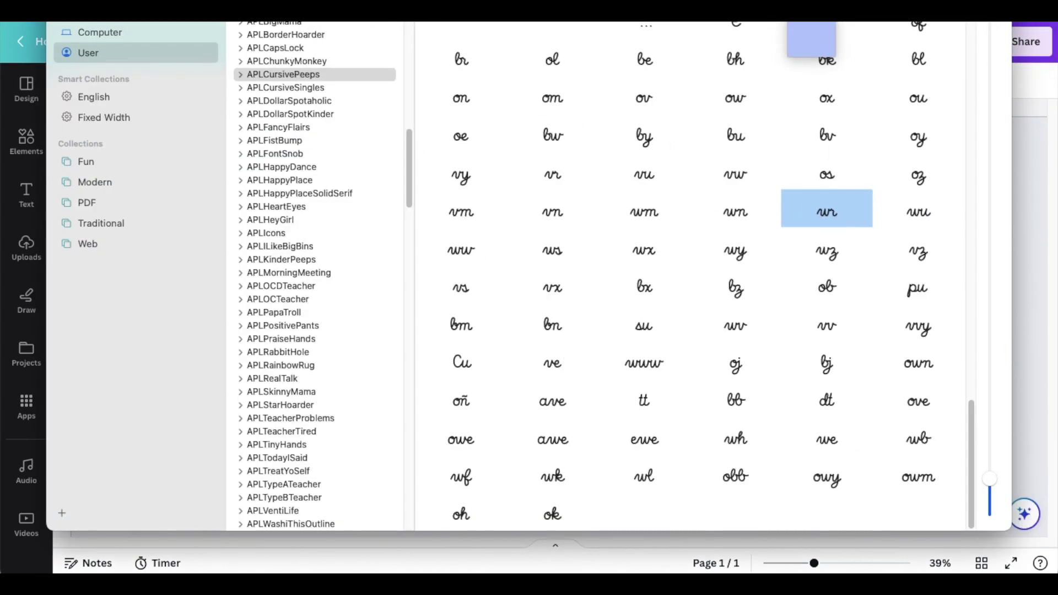
- Minimize Font Book and select the whole ligature line two in PowerPoint
{"action": "key", "text": "super+m"}
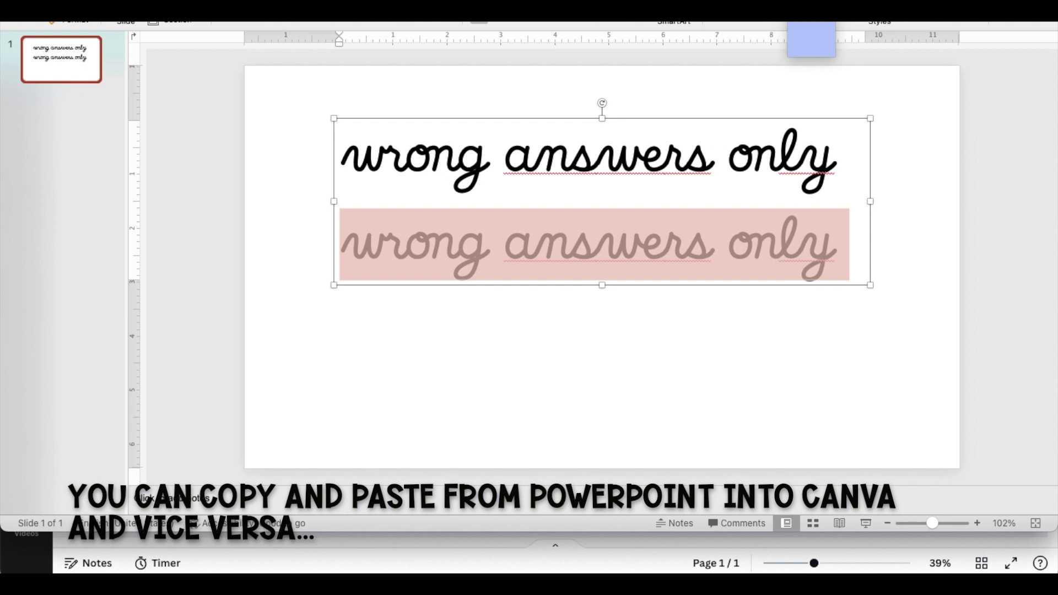
{"action": "left_click", "coordinate": [621, 236]}
{"action": "triple_click", "coordinate": [625, 234]}
{"action": "key", "text": "ctrl+c"}
- Paste the ligature 'wrong answers only' over the Canva text box's text and finish editing
{"action": "left_click", "coordinate": [65, 546]}
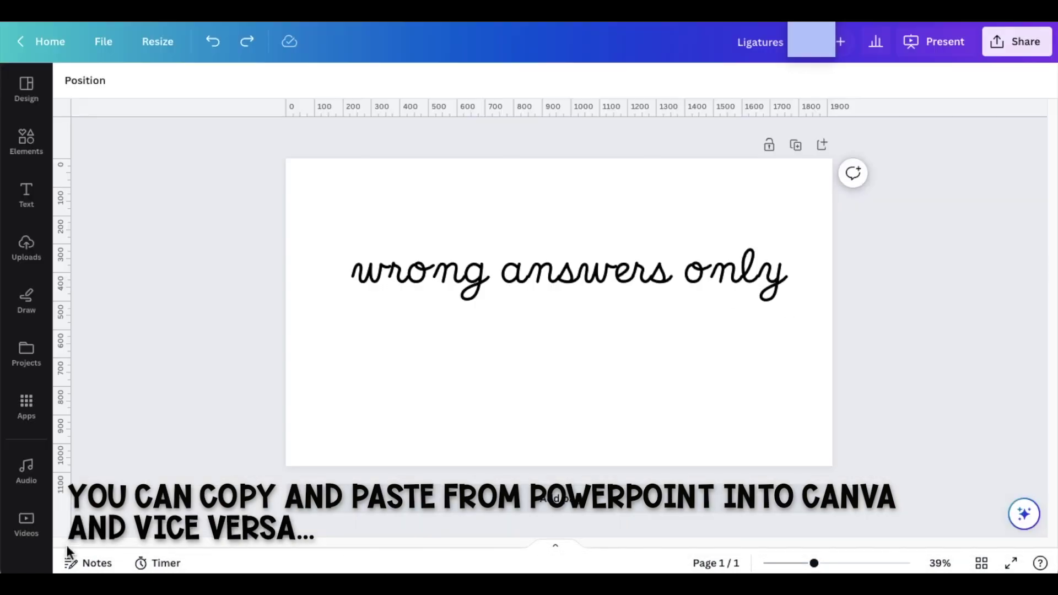
{"action": "double_click", "coordinate": [523, 284]}
{"action": "key", "text": "ctrl+v"}
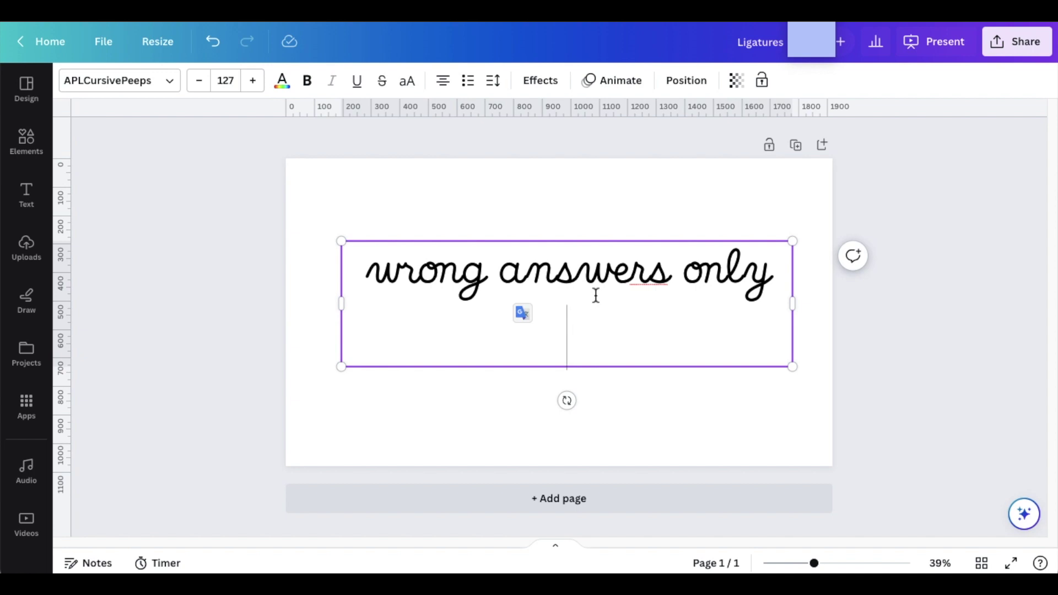
{"action": "key", "text": "Escape"}
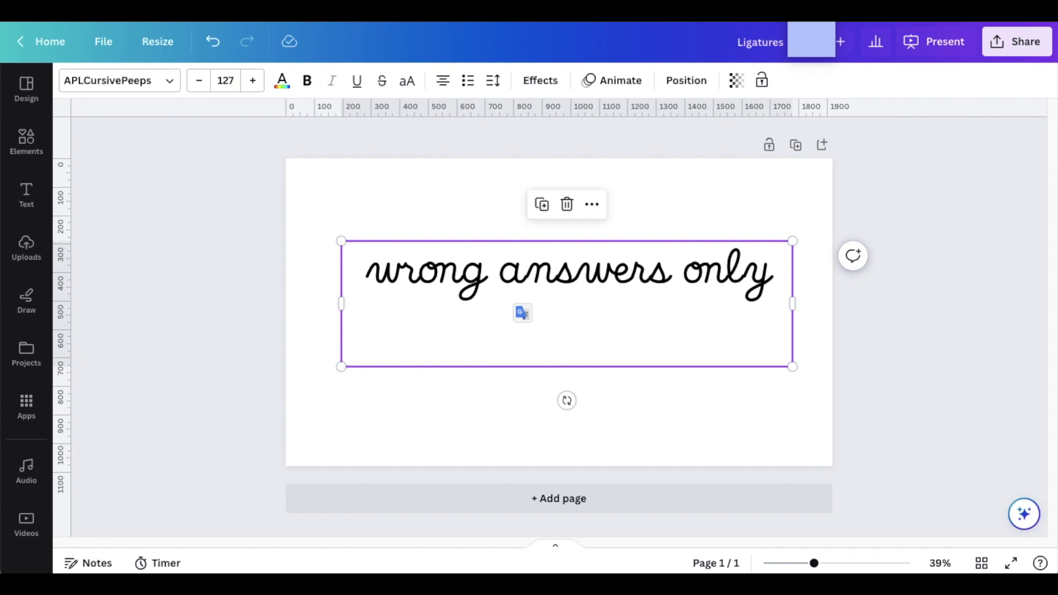